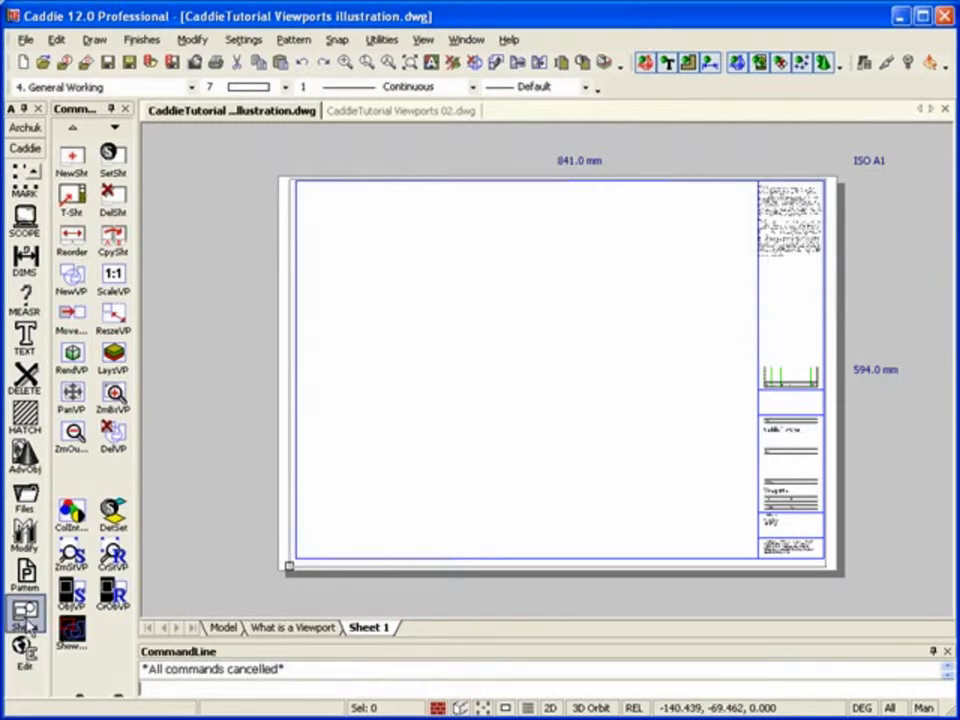
Set the paper size of Sheet 1 to ISO A1 in the sheet setup and accept the settings
{"action": "left_click", "coordinate": [112, 165]}
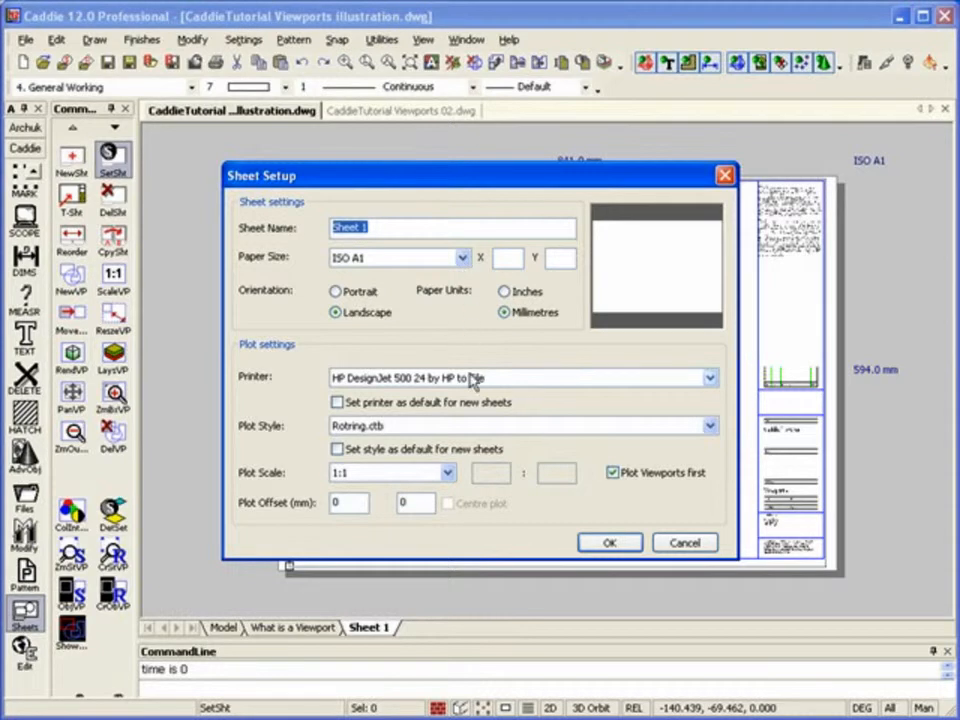
{"action": "left_click", "coordinate": [463, 259]}
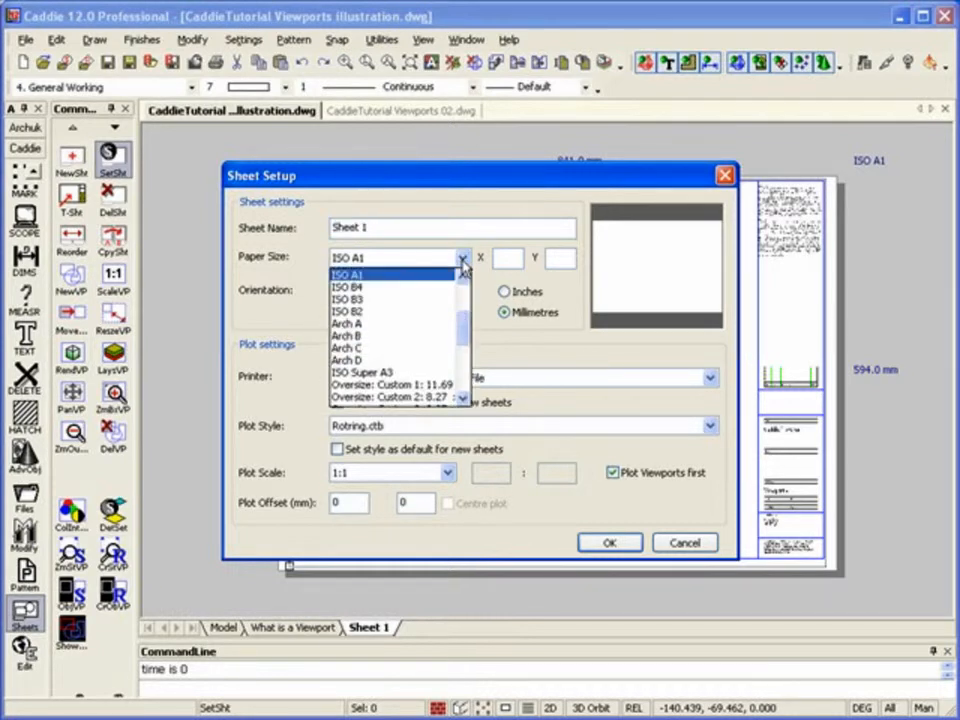
{"action": "left_click", "coordinate": [417, 276]}
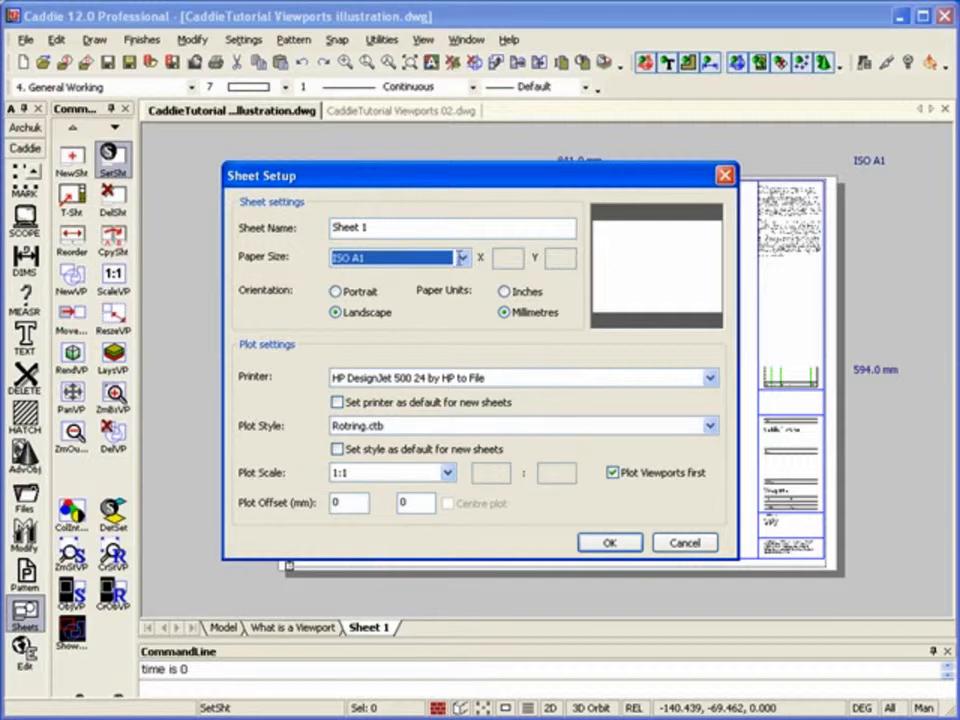
{"action": "mouse_move", "coordinate": [459, 187]}
{"action": "left_mouse_down"}
{"action": "mouse_move", "coordinate": [688, 337]}
{"action": "mouse_move", "coordinate": [655, 433]}
{"action": "mouse_move", "coordinate": [546, 227]}
{"action": "left_mouse_up"}
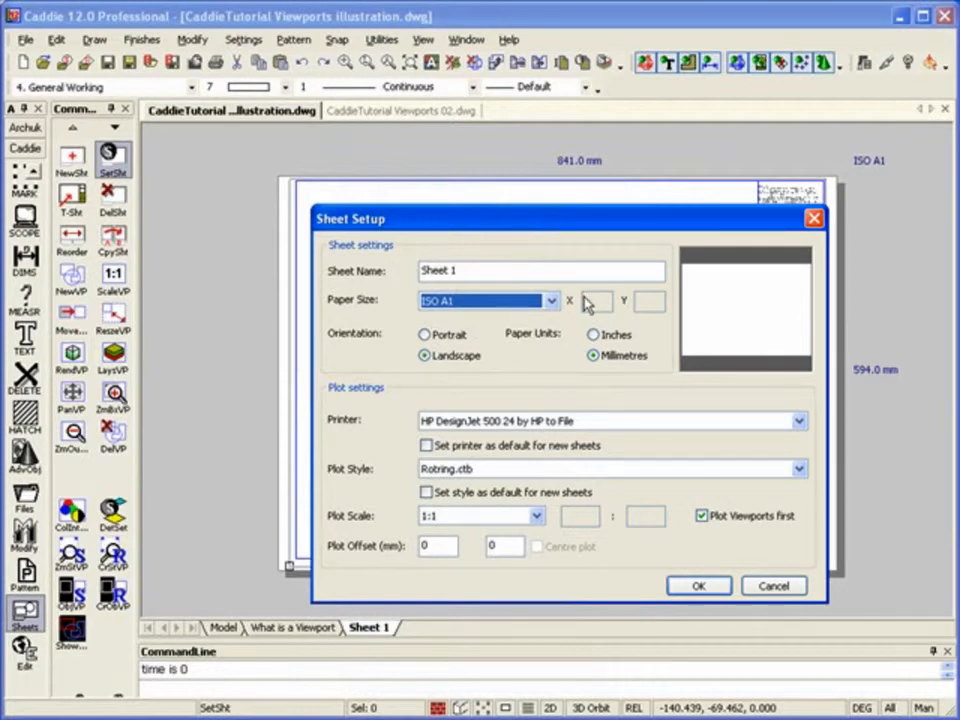
{"action": "left_click", "coordinate": [681, 586]}
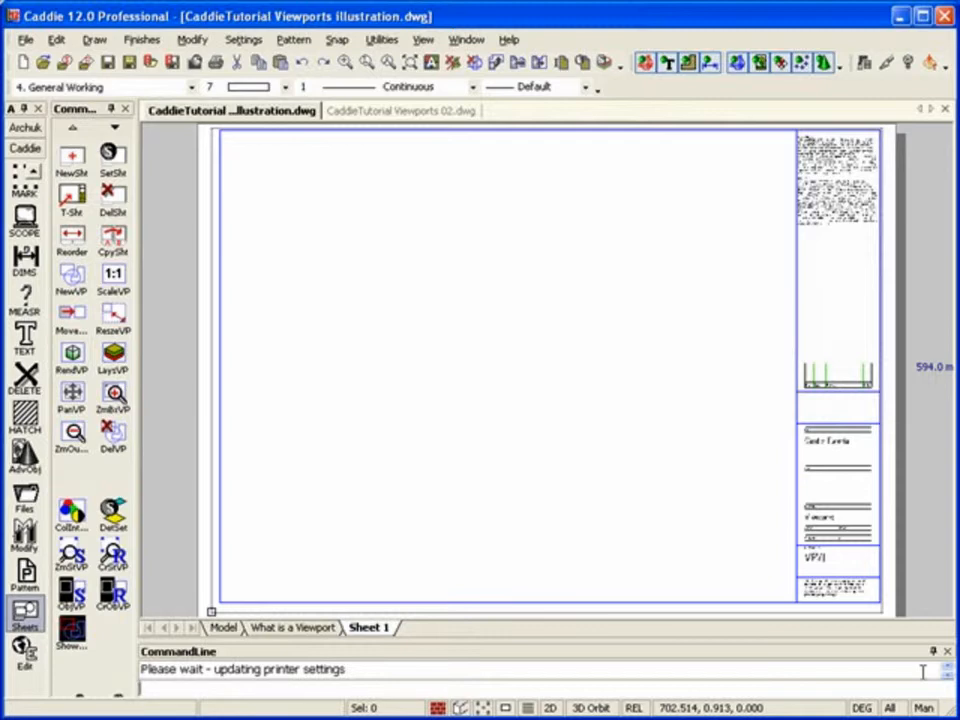
Check the model drawings, and place a rectangular landscape A2 viewport at scale 1:50 in the middle of Sheet 1's drawing area
{"action": "left_click", "coordinate": [223, 630]}
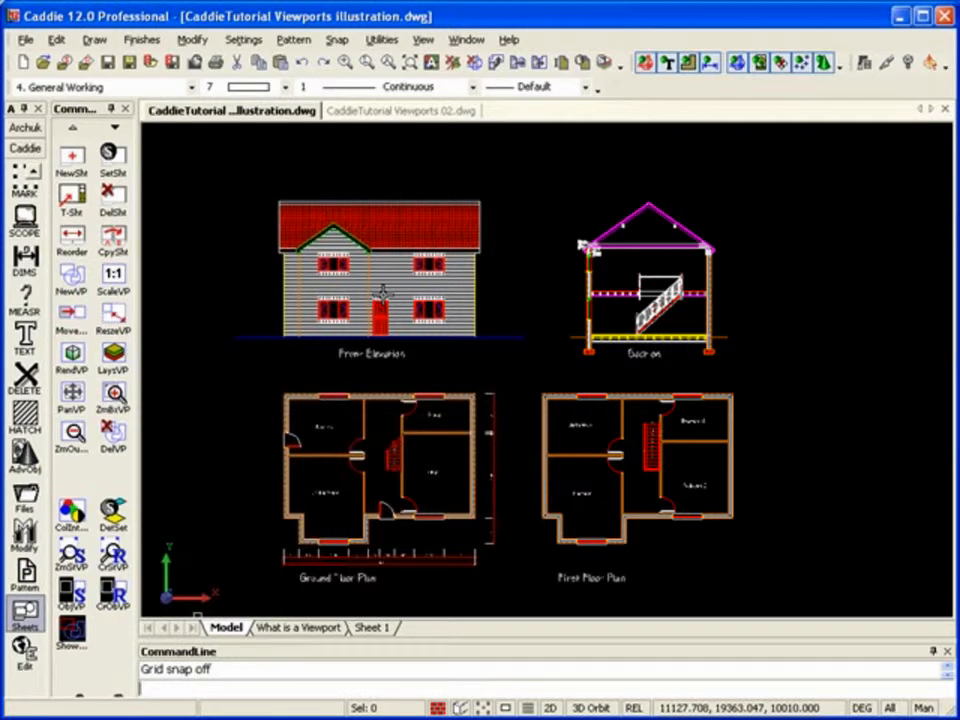
{"action": "left_click", "coordinate": [380, 630]}
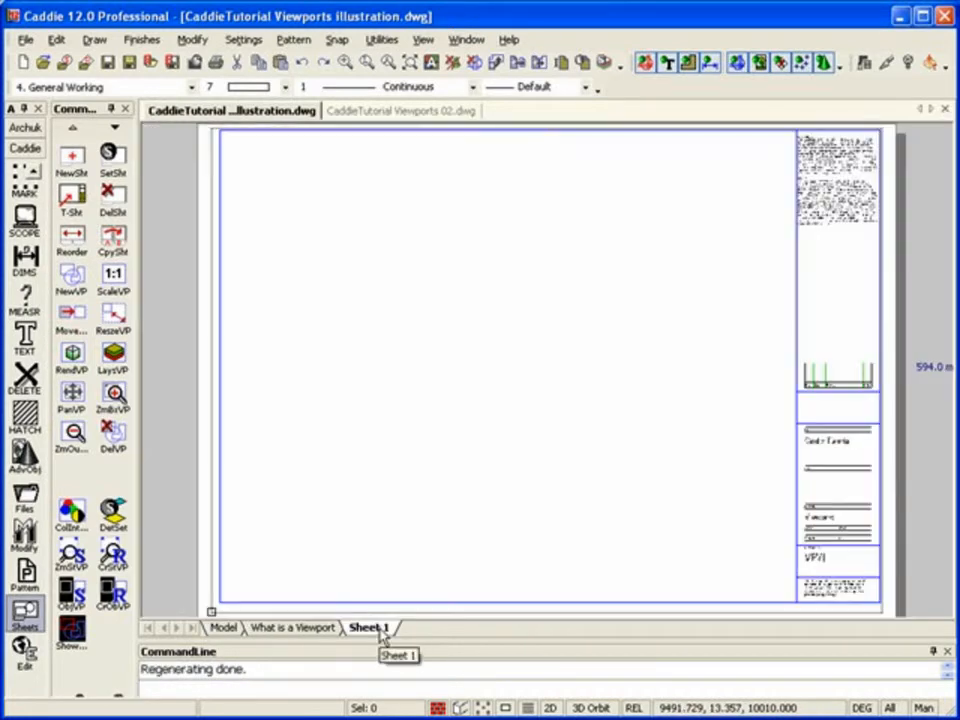
{"action": "left_click", "coordinate": [69, 280]}
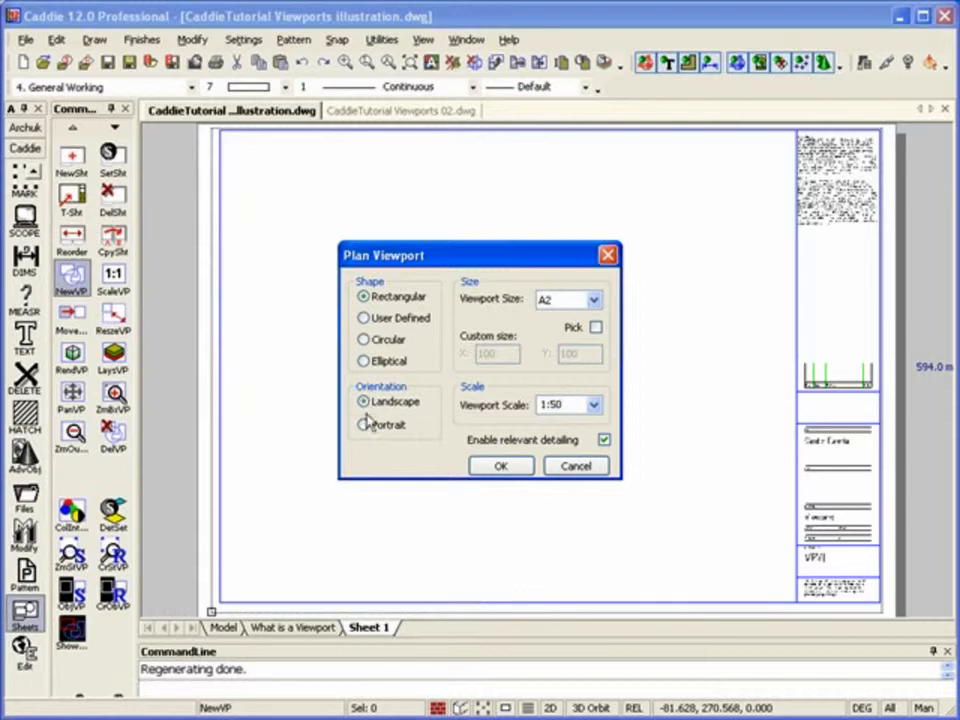
{"action": "left_click", "coordinate": [595, 307]}
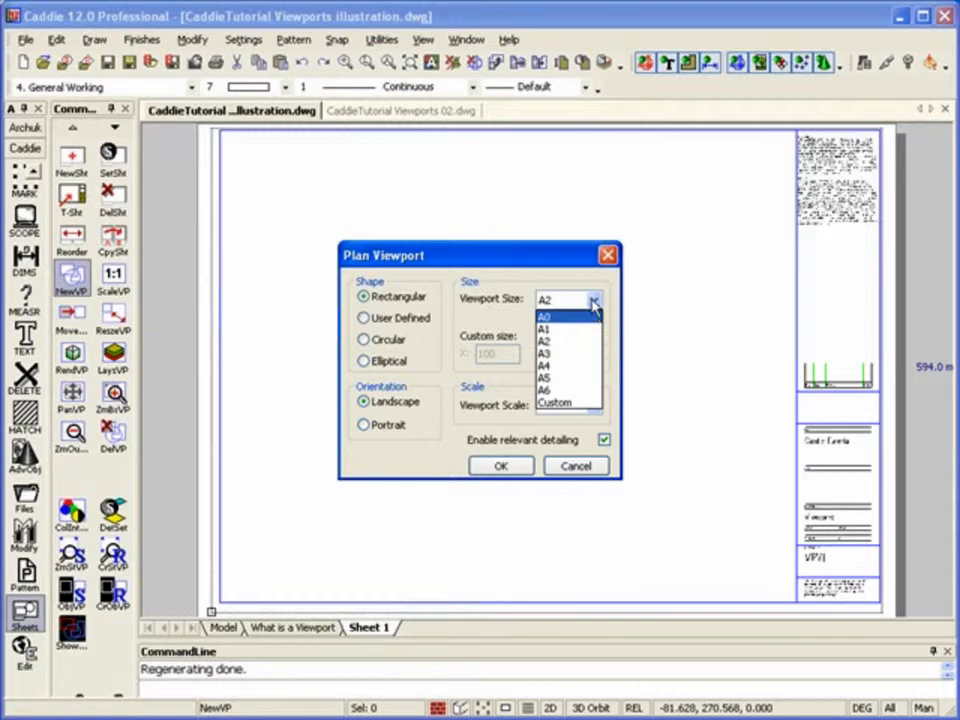
{"action": "left_click", "coordinate": [554, 343]}
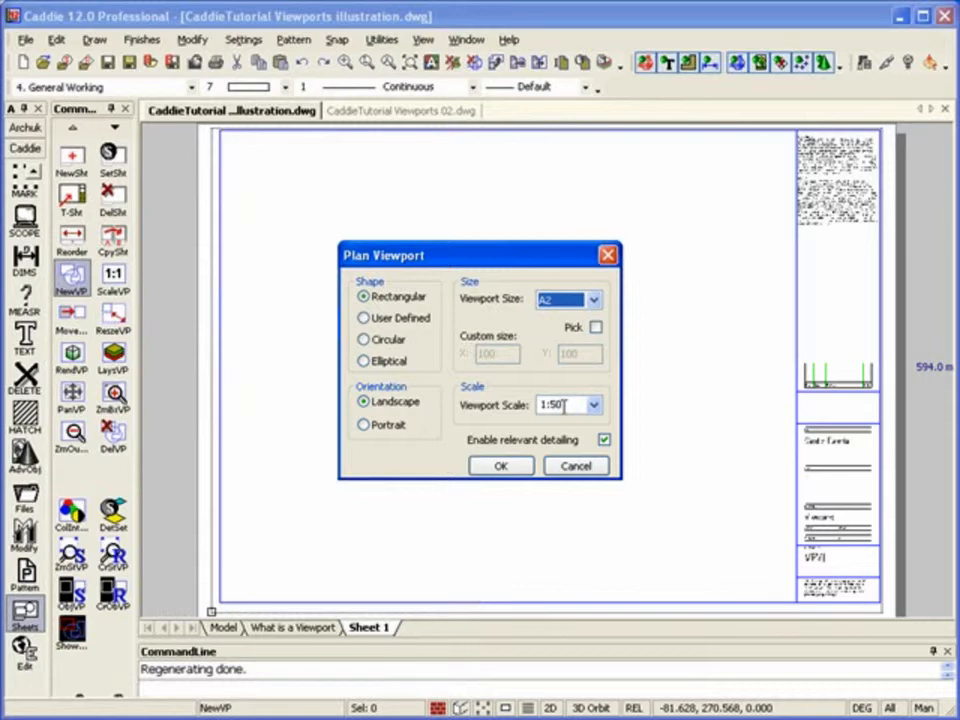
{"action": "left_click", "coordinate": [505, 469]}
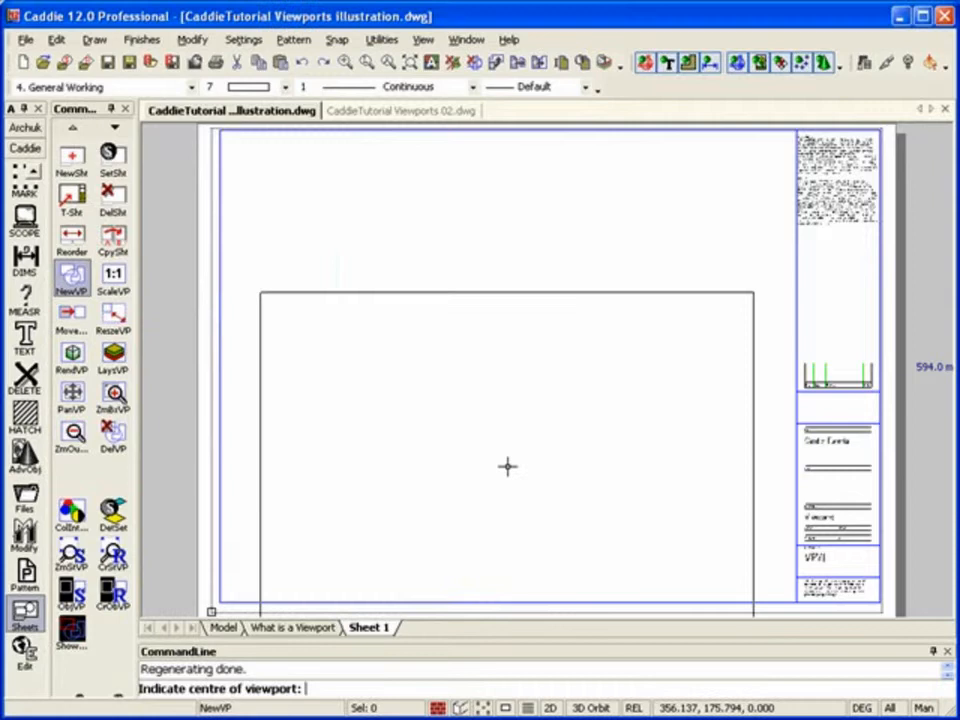
{"action": "left_click", "coordinate": [506, 366]}
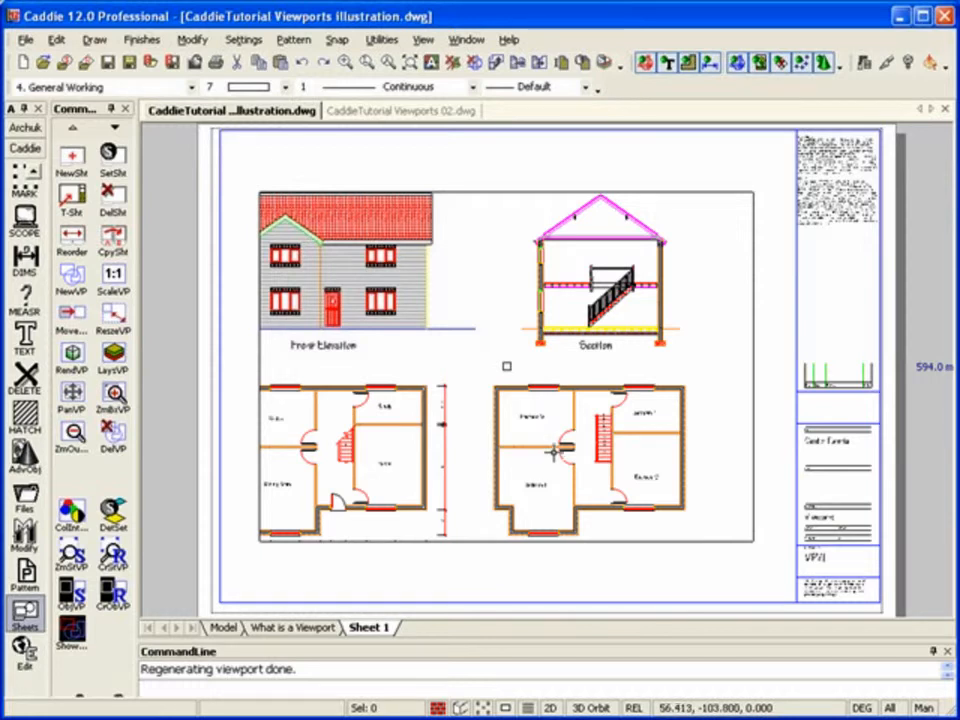
Shift the new viewport slightly upward and stretch its lower-right corner and left edge so all four drawings and their titles fit inside
{"action": "left_click", "coordinate": [506, 366]}
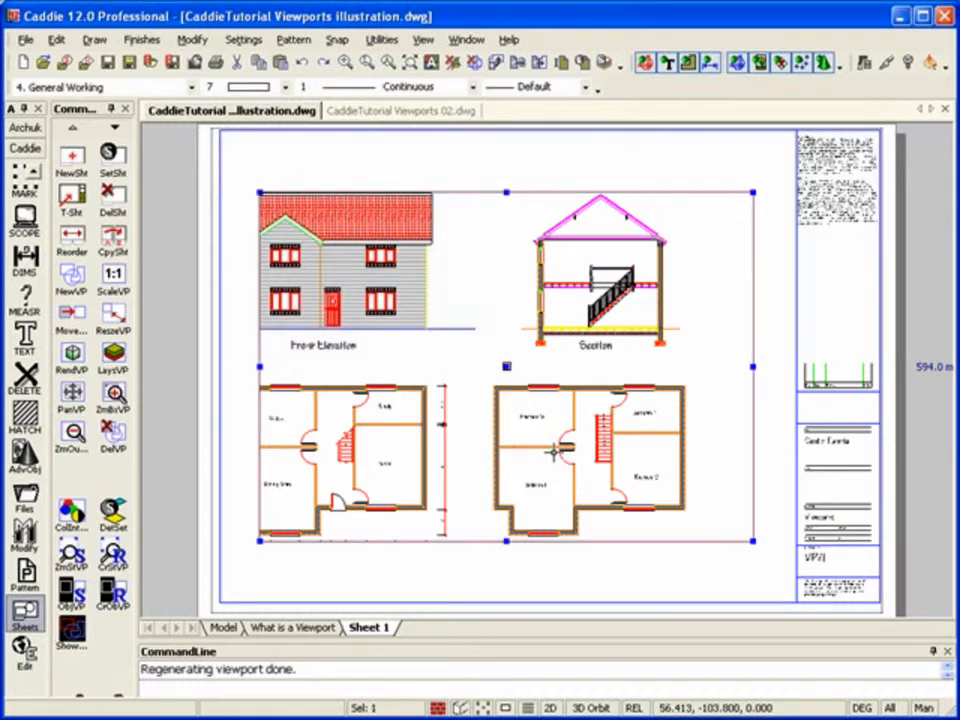
{"action": "left_click", "coordinate": [506, 366]}
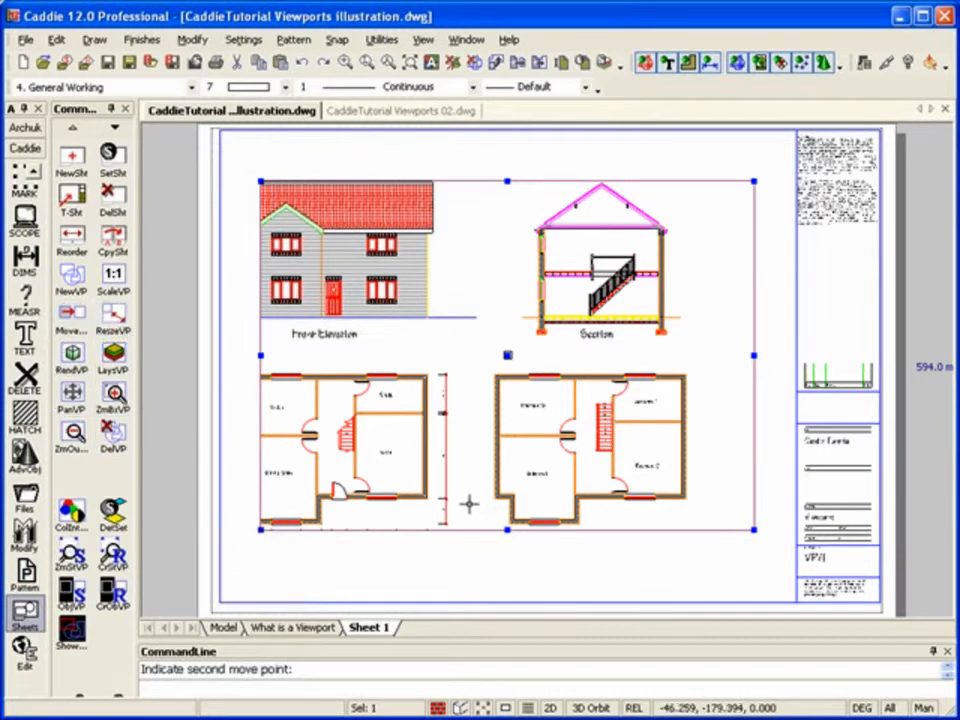
{"action": "left_click", "coordinate": [754, 529]}
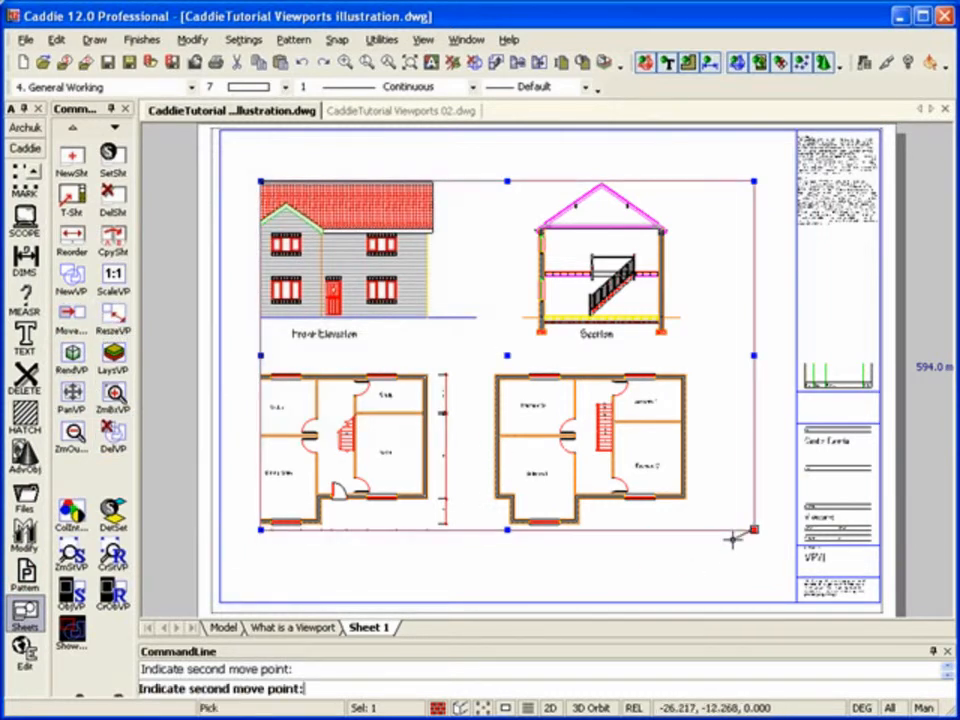
{"action": "left_click", "coordinate": [726, 582]}
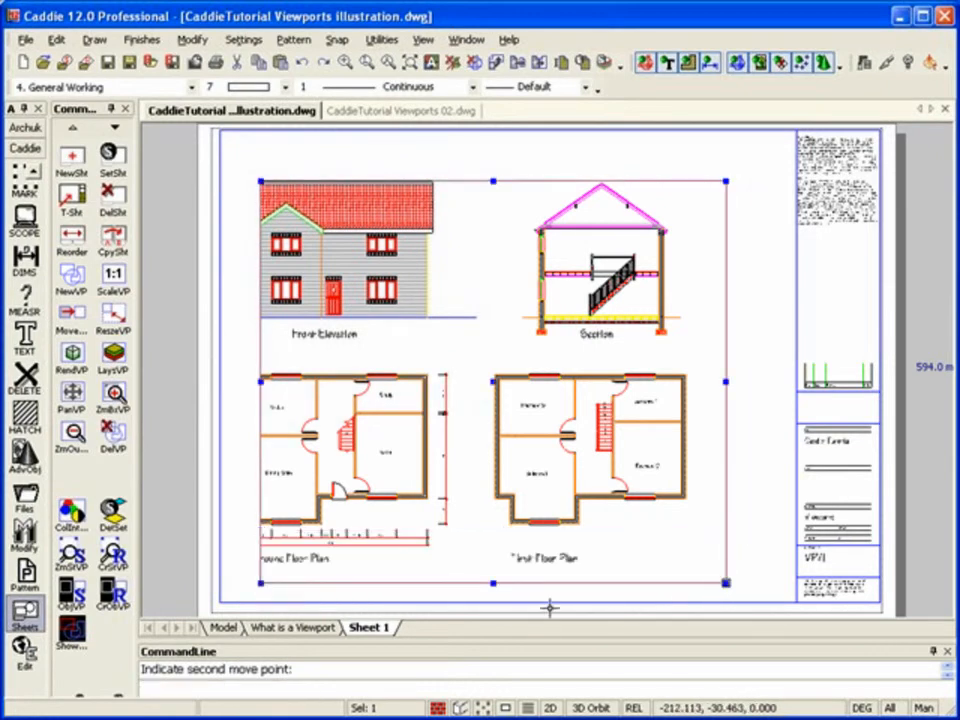
{"action": "left_click", "coordinate": [260, 381]}
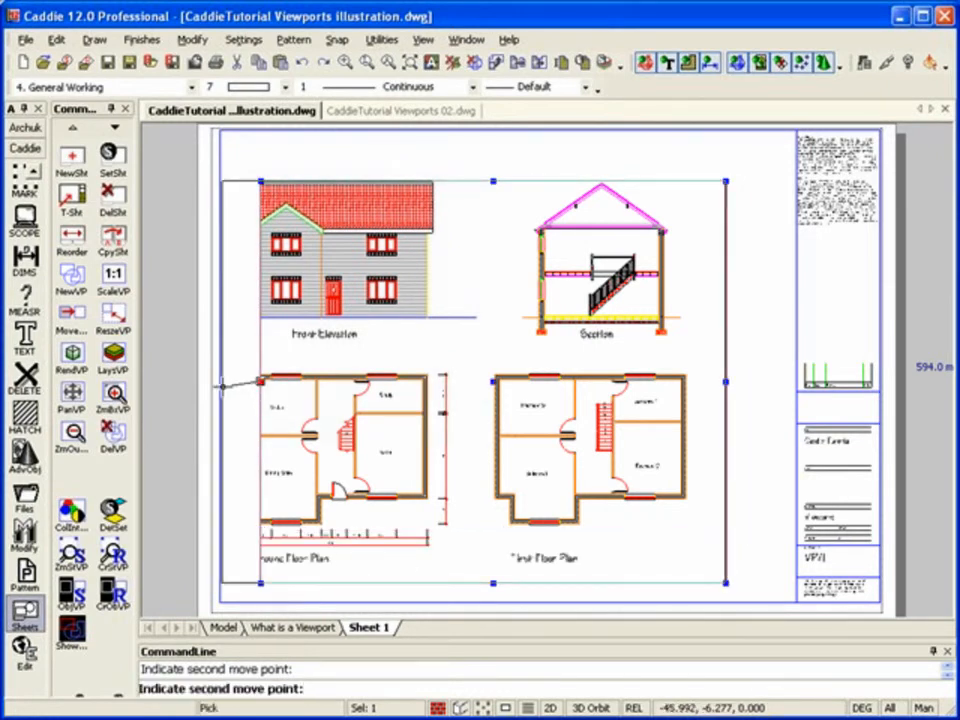
{"action": "left_click", "coordinate": [227, 383]}
Centre the viewport in the sheet's drawing area and extend its top and left edges outward to leave margins around the drawings
{"action": "left_click", "coordinate": [476, 381]}
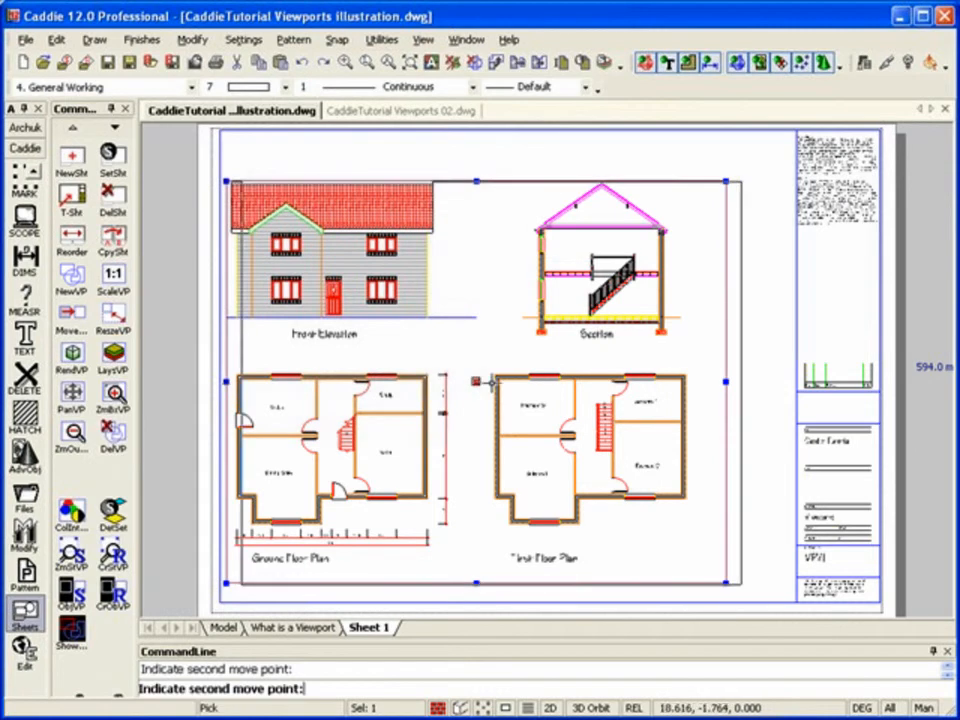
{"action": "left_click", "coordinate": [506, 370]}
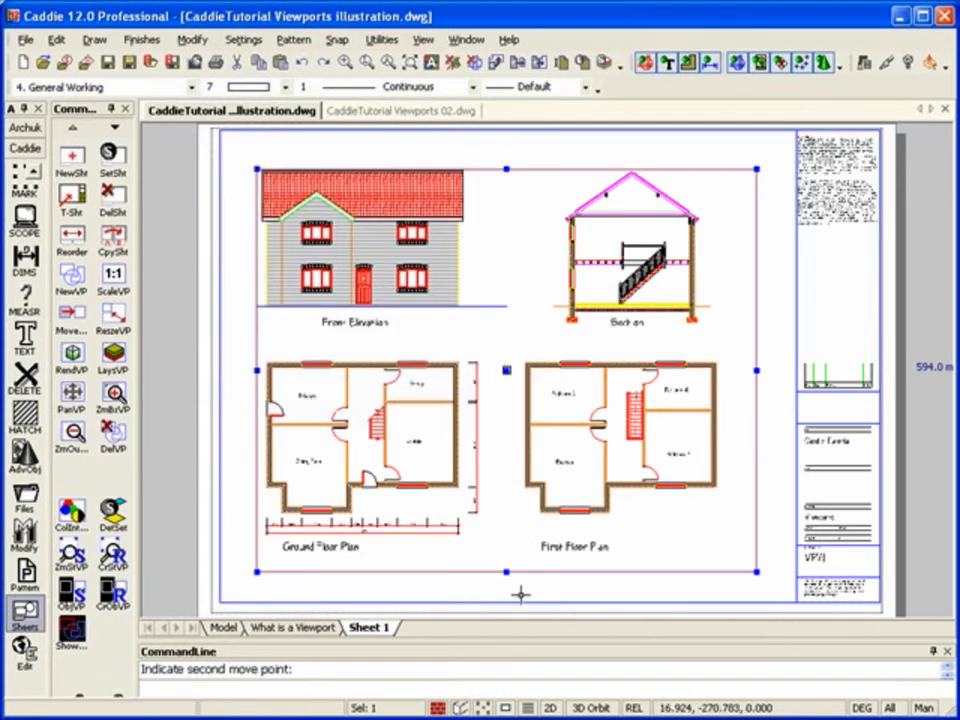
{"action": "left_click", "coordinate": [506, 169]}
{"action": "left_click", "coordinate": [503, 152]}
{"action": "left_click", "coordinate": [257, 362]}
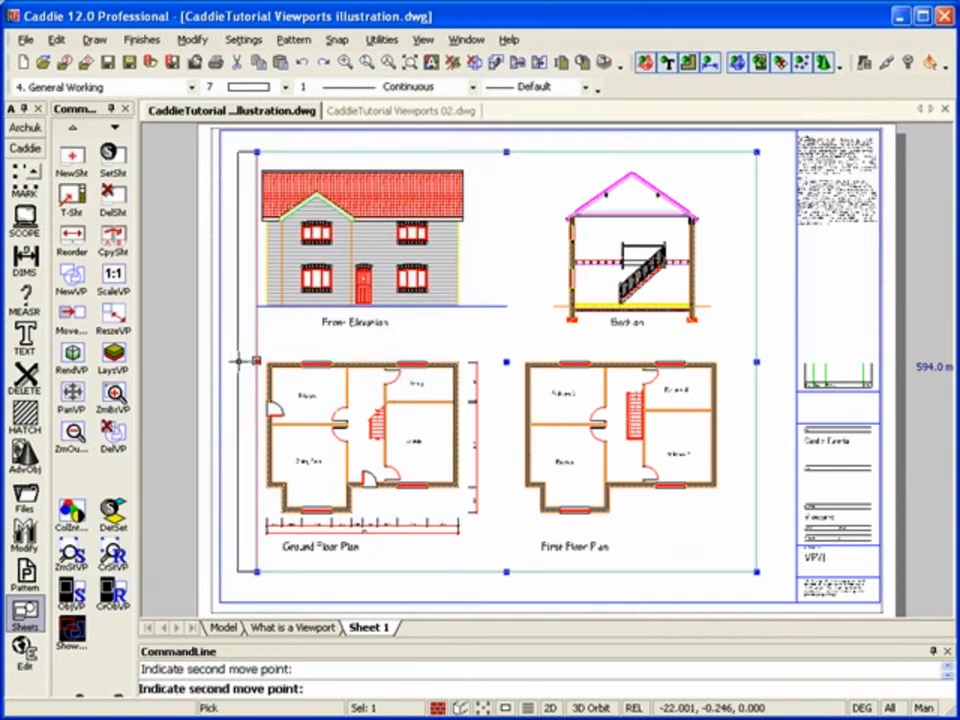
{"action": "left_click", "coordinate": [238, 362]}
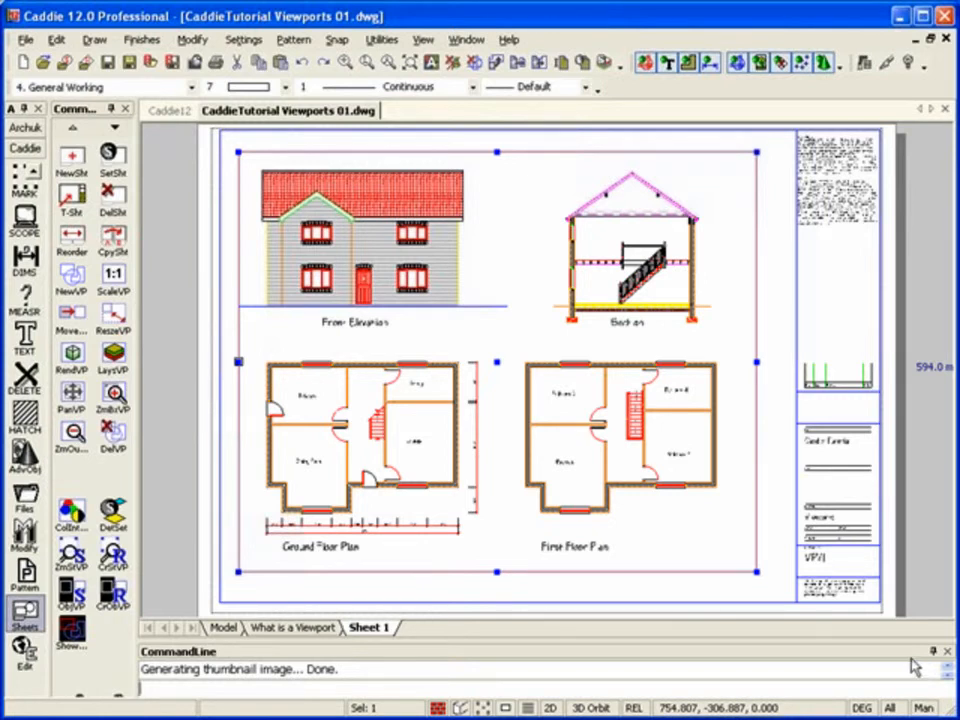
Turn off hatch display in the model and return to Sheet 1 to check the effect in the viewport
{"action": "left_click", "coordinate": [226, 628]}
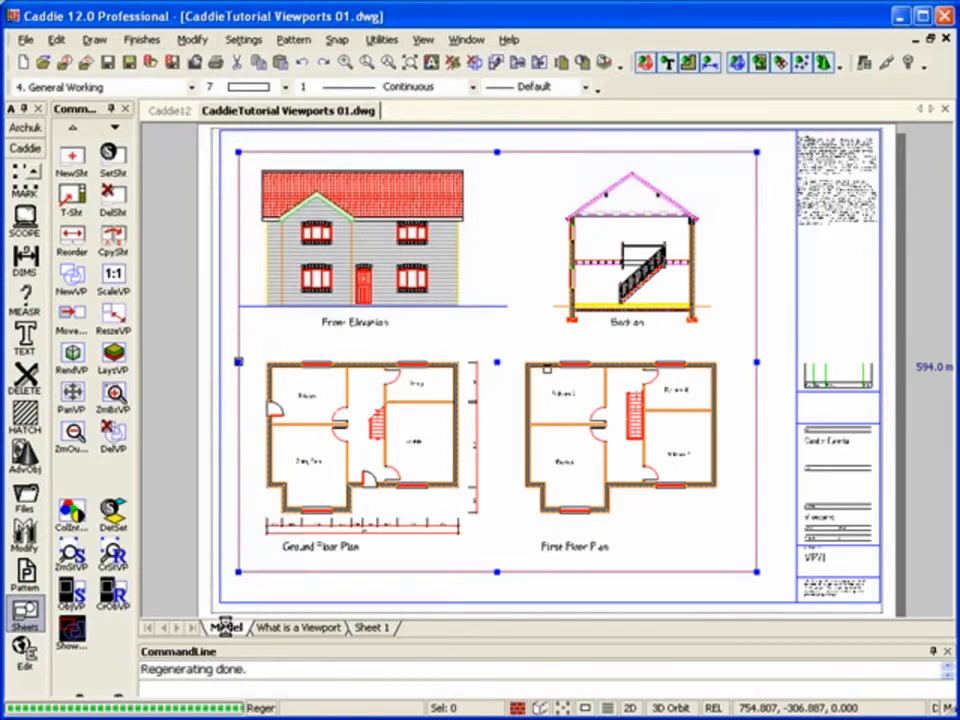
{"action": "left_click", "coordinate": [692, 66]}
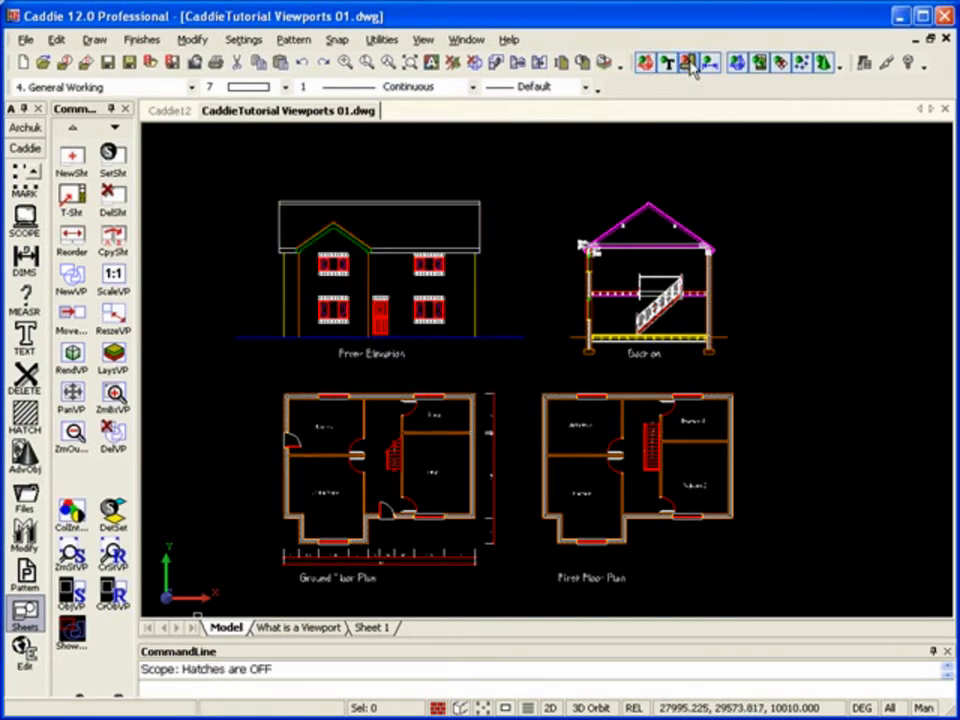
{"action": "left_click", "coordinate": [375, 628]}
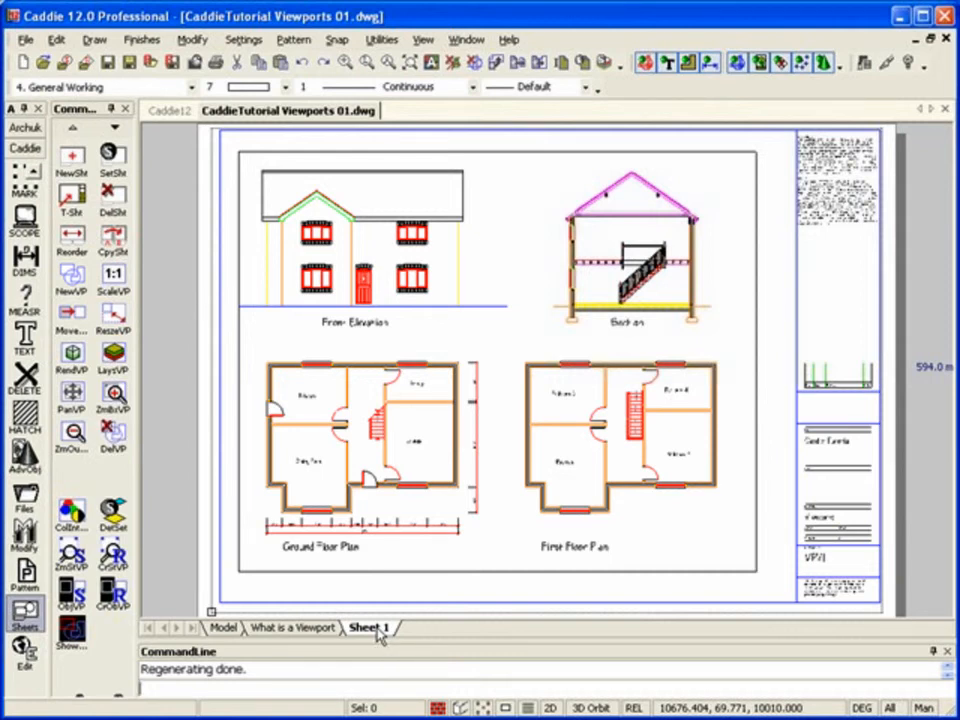
Turn hatch display back on in the model and return to Sheet 1
{"action": "left_click", "coordinate": [224, 627]}
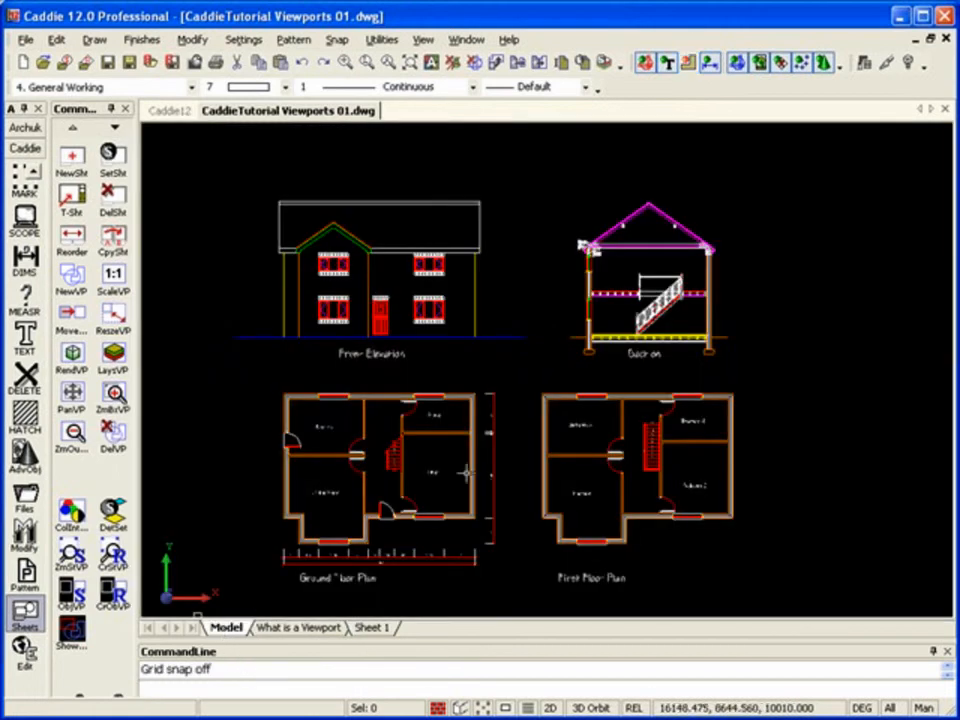
{"action": "left_click", "coordinate": [687, 64]}
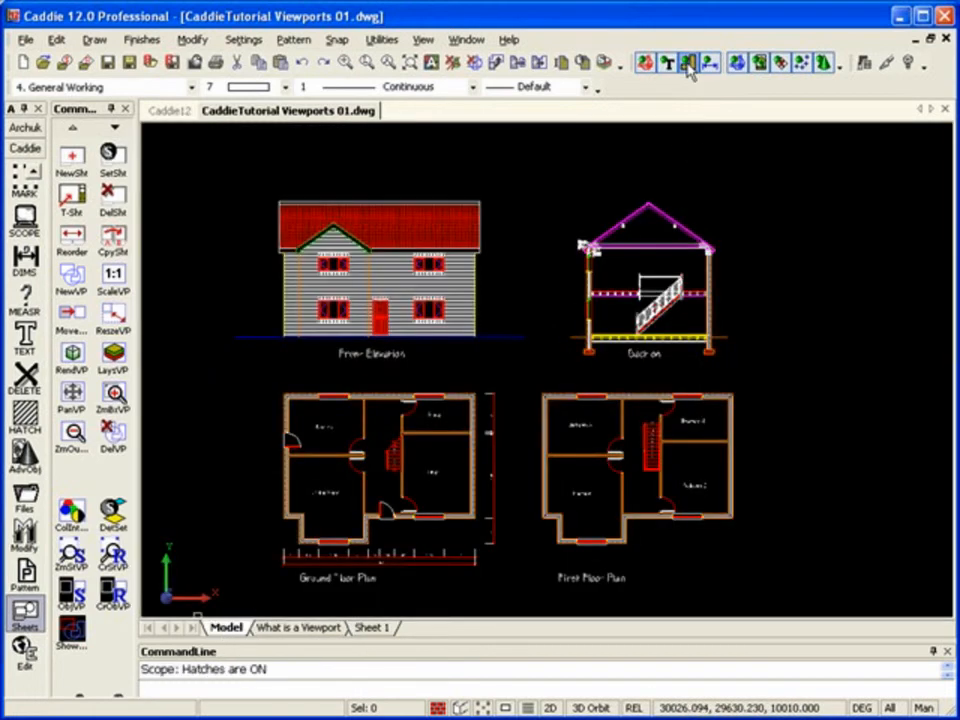
{"action": "left_click", "coordinate": [371, 627]}
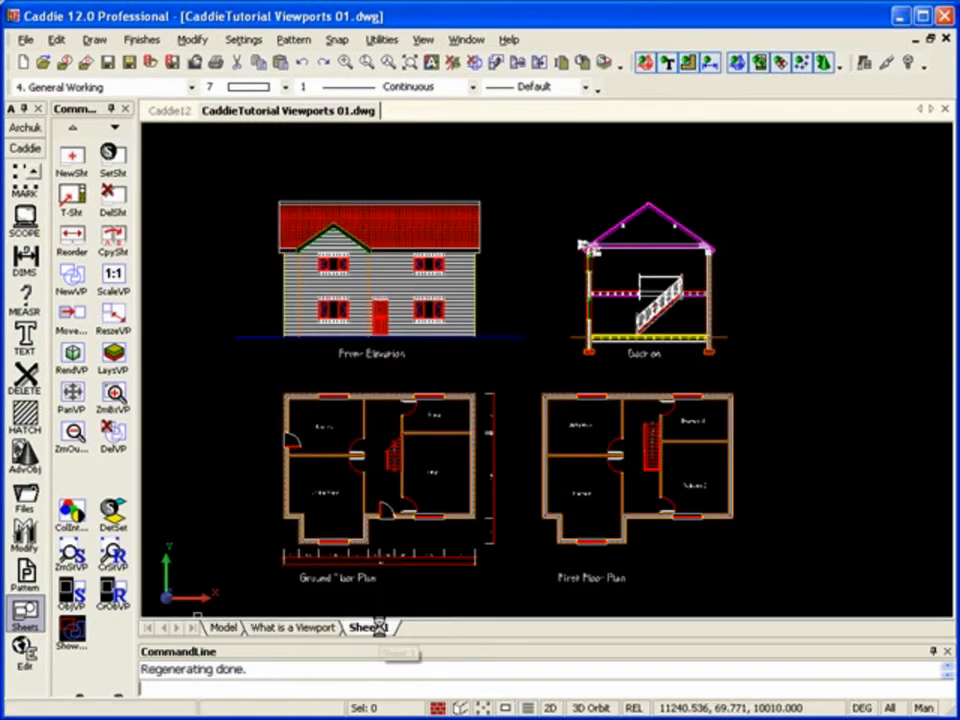